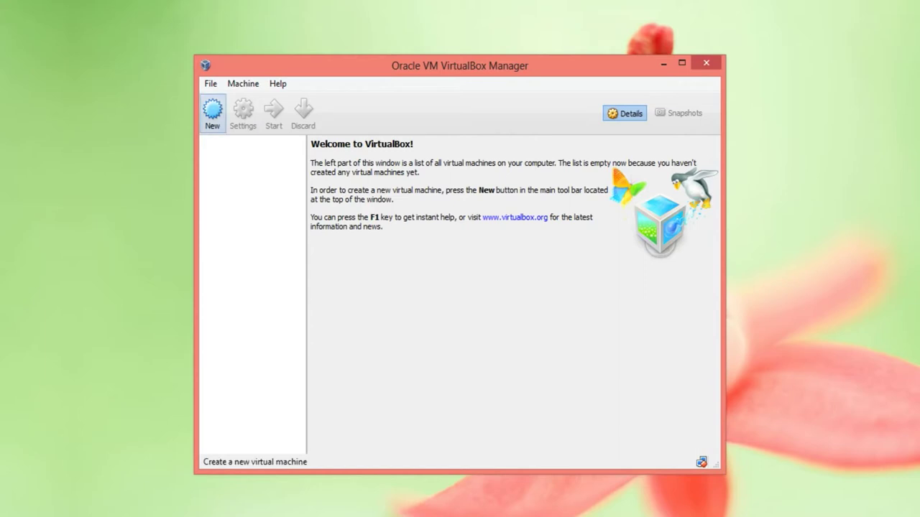
Create a new Microsoft Windows virtual machine named Windows 7, version Windows 7 (32 bit), with 512 MB of memory.
click(213, 113)
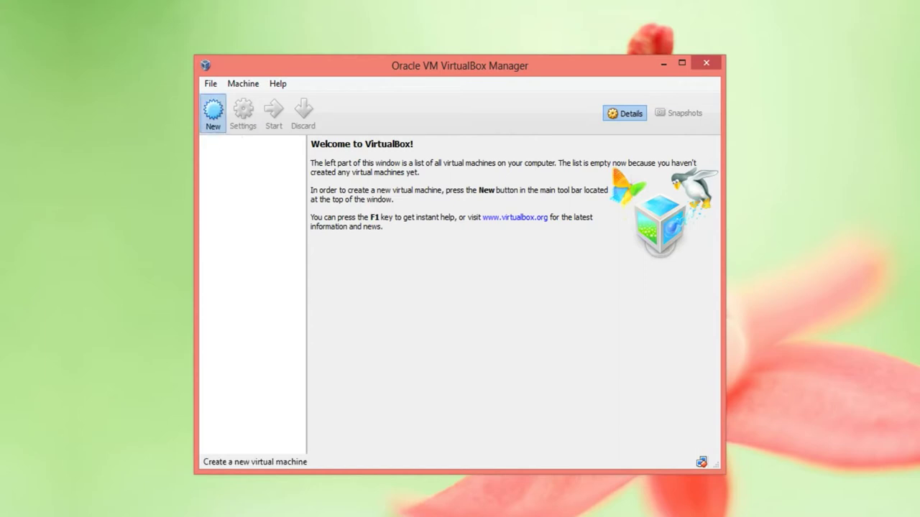
text(Windo)
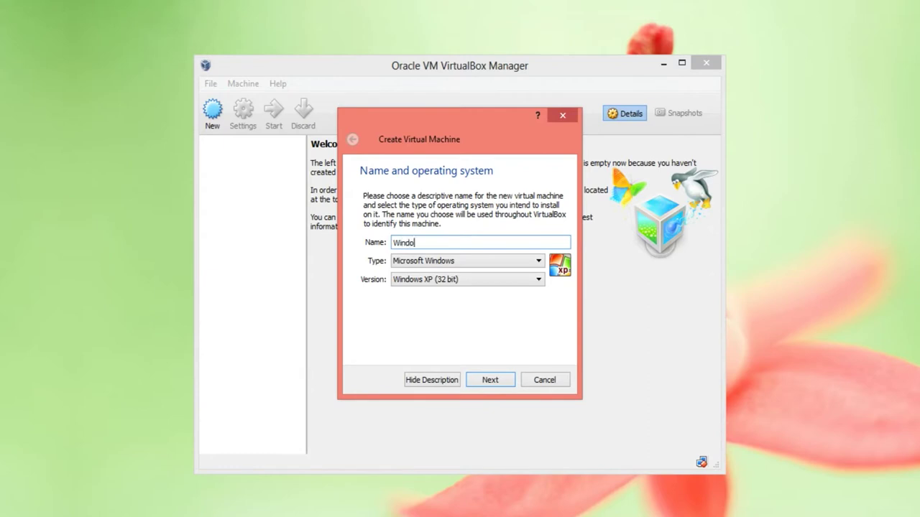
text(ws 7)
key(BackSpace)
text(7)
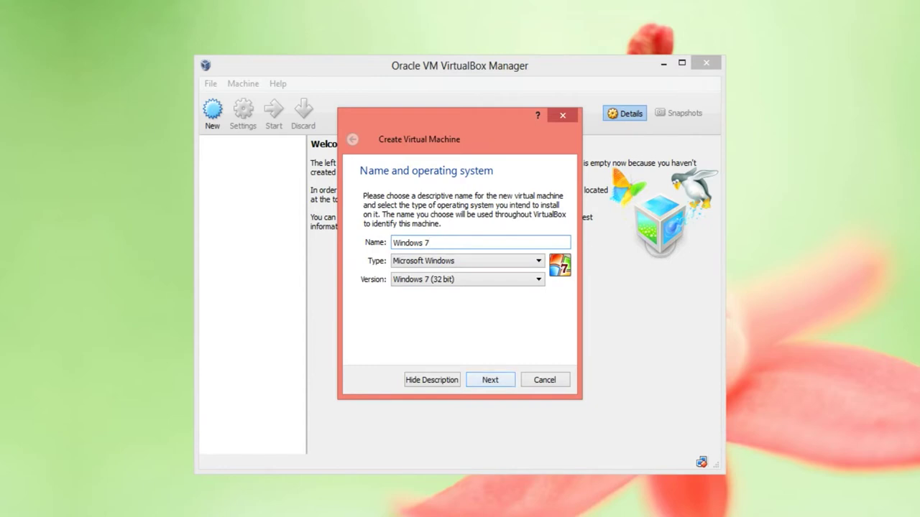
key(Return)
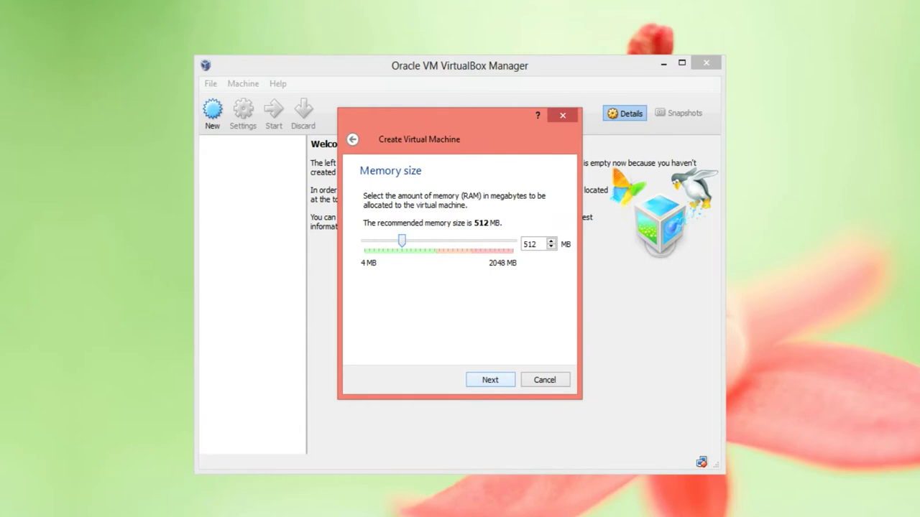
key(Return)
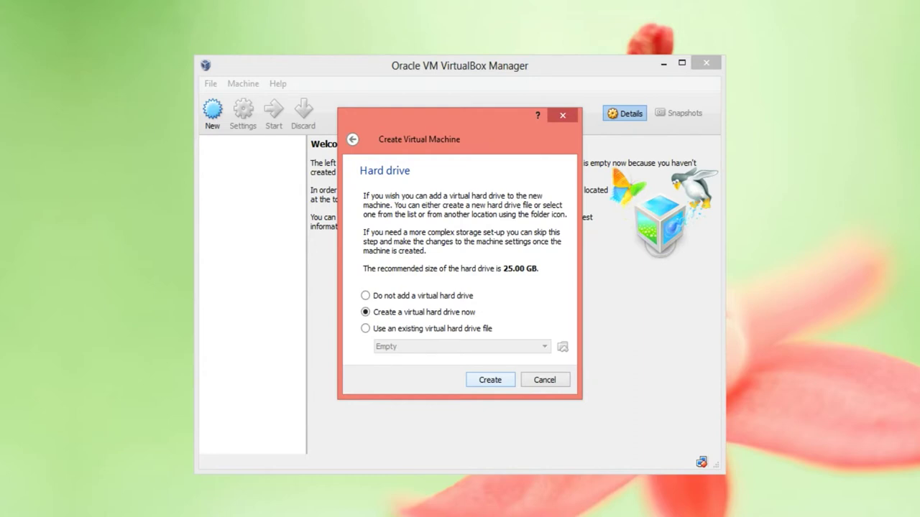
Choose to create a virtual hard drive now, using the VDI file type and dynamically allocated storage.
key(Return)
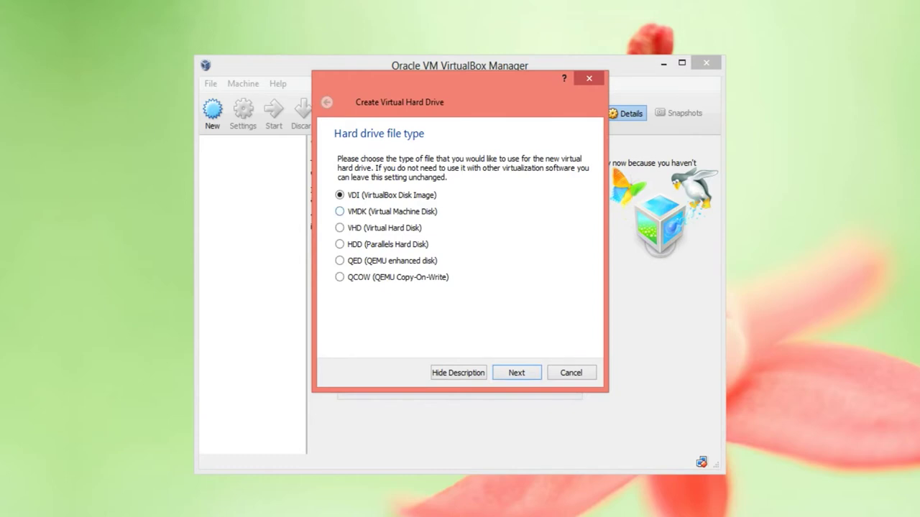
click(339, 211)
click(339, 228)
click(339, 244)
click(339, 276)
click(339, 260)
click(339, 195)
key(Return)
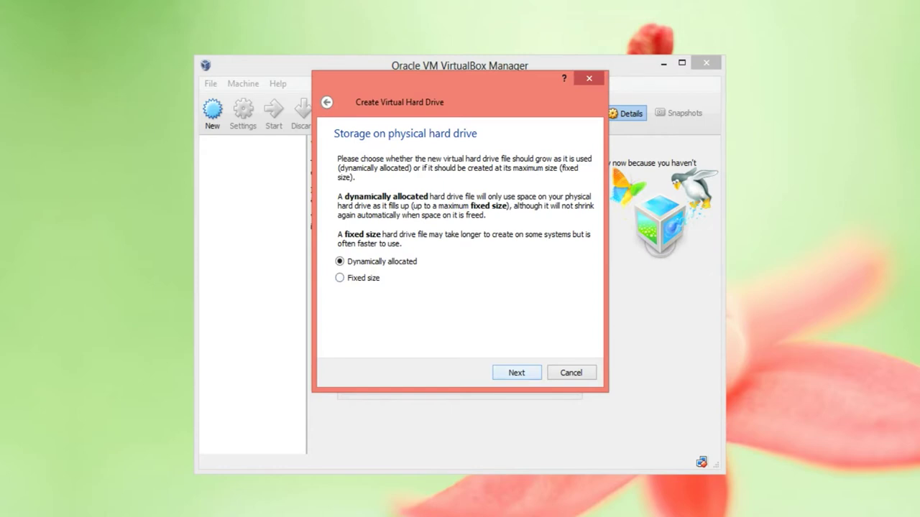
key(Return)
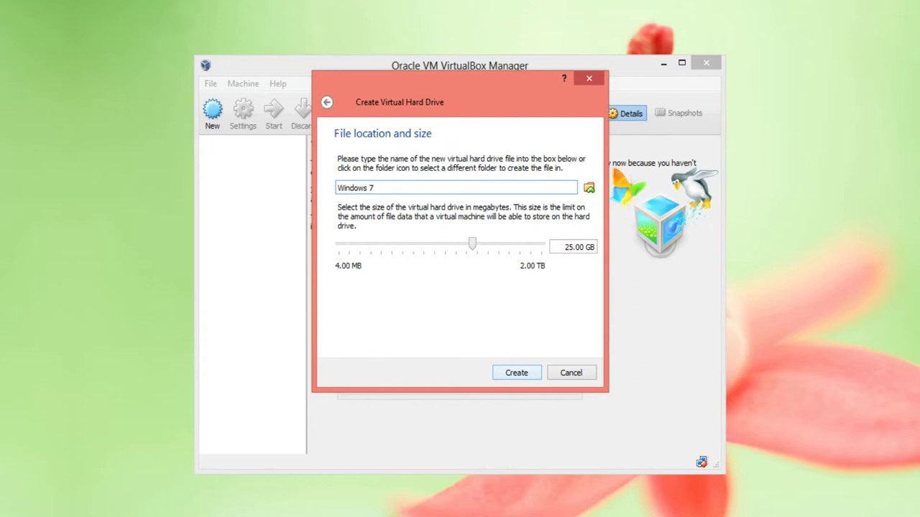
Store the drive file Windows 7 in a new folder named Windows 7 on DATA (D:) and create it at 25.00 GB.
click(589, 187)
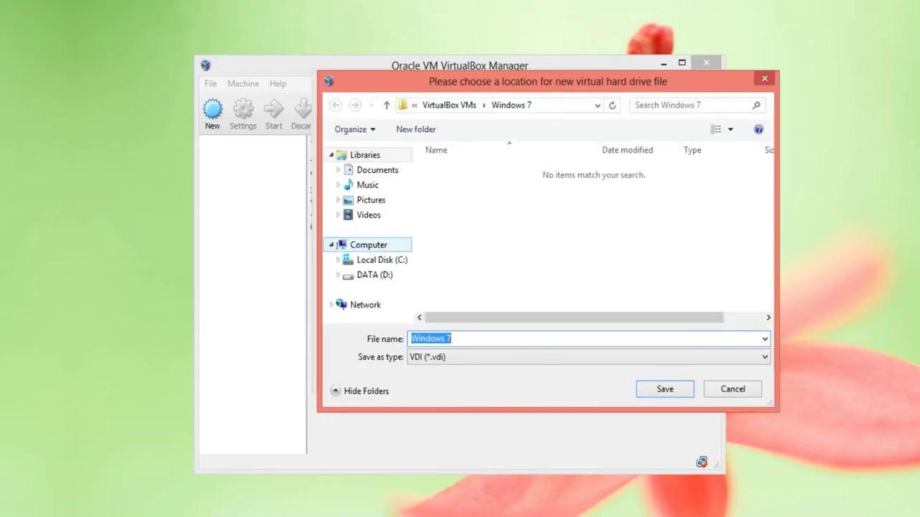
click(368, 245)
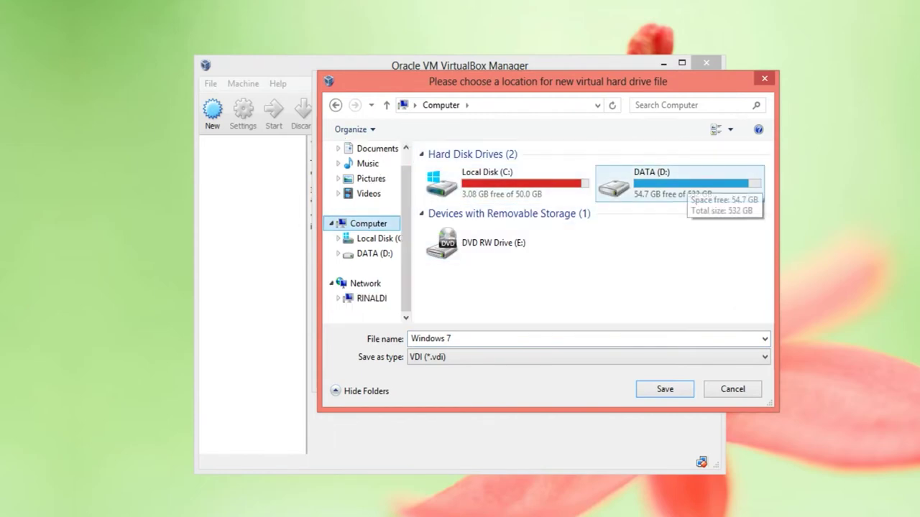
double_click(679, 185)
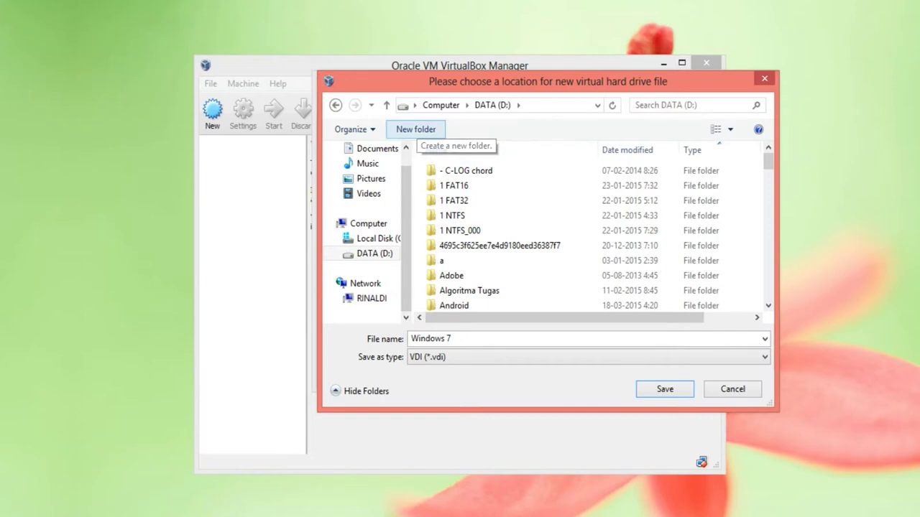
click(415, 130)
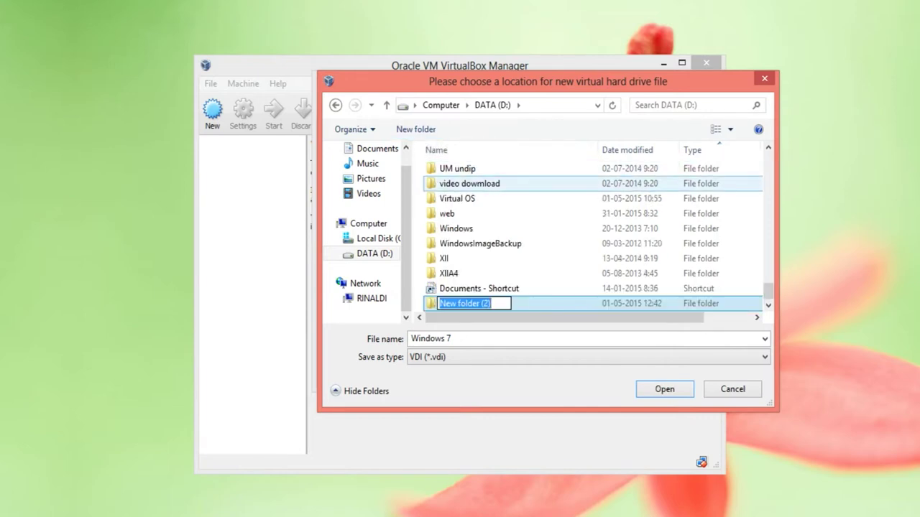
text(Windows 7)
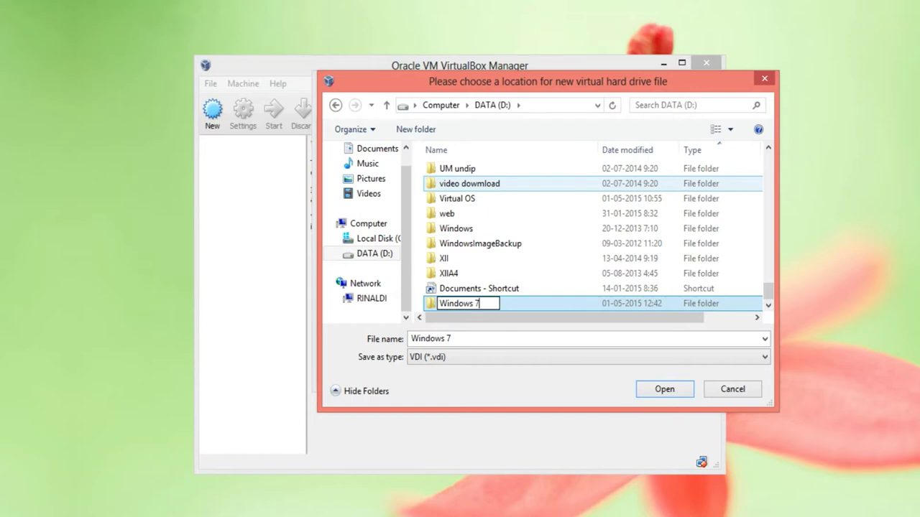
key(Return)
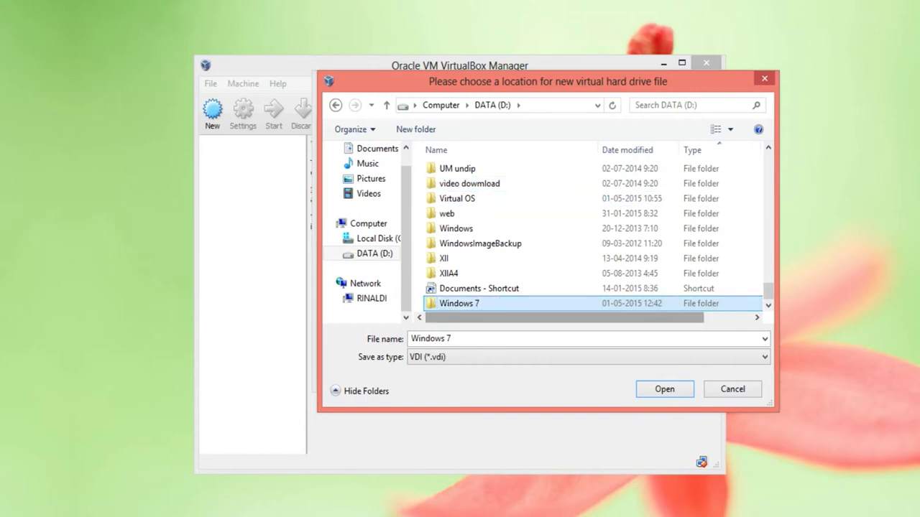
key(Return)
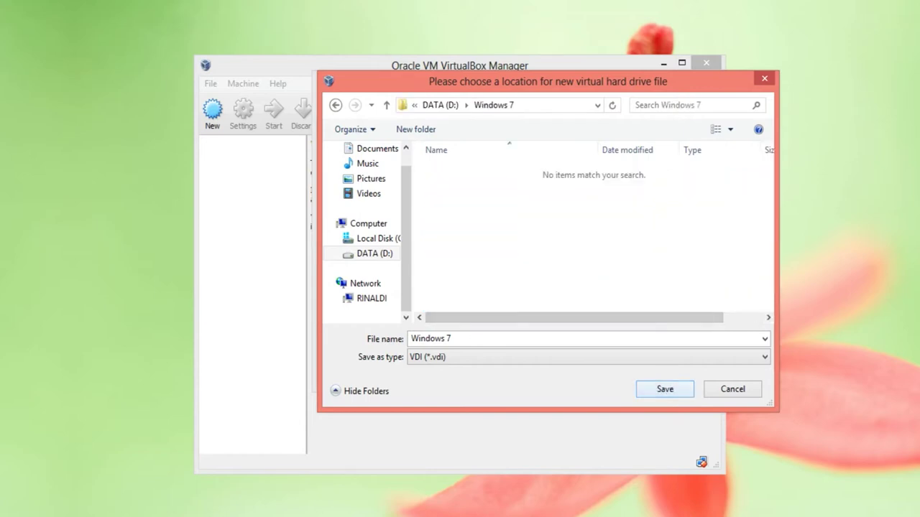
key(Return)
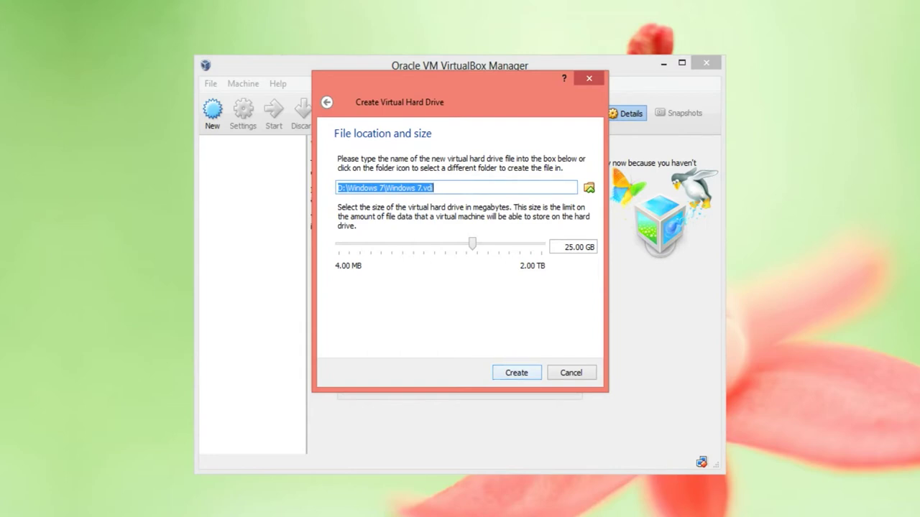
key(Return)
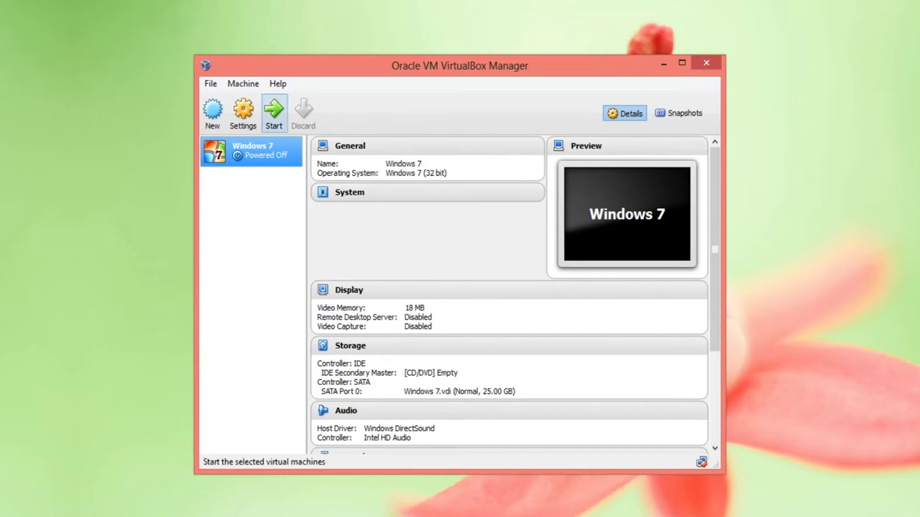
Launch the Windows 7 virtual machine and browse for a virtual optical disk file as its start-up disk.
click(274, 111)
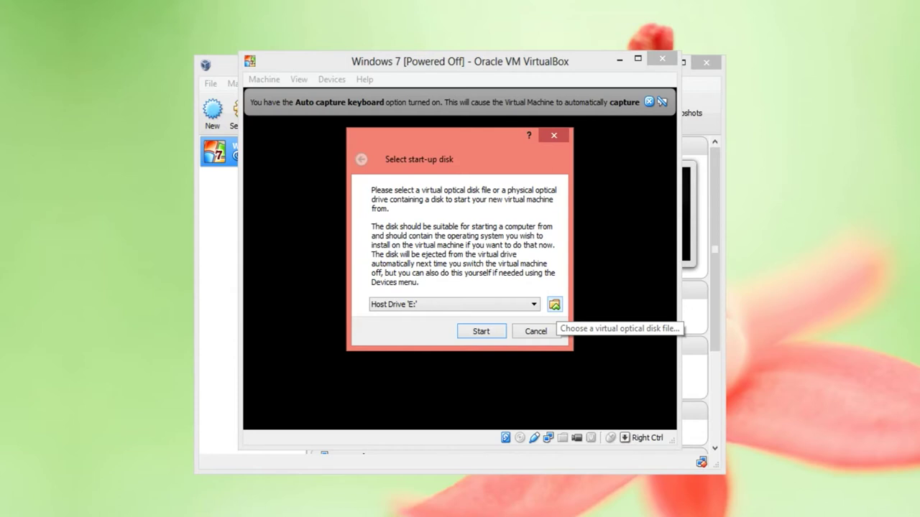
click(554, 304)
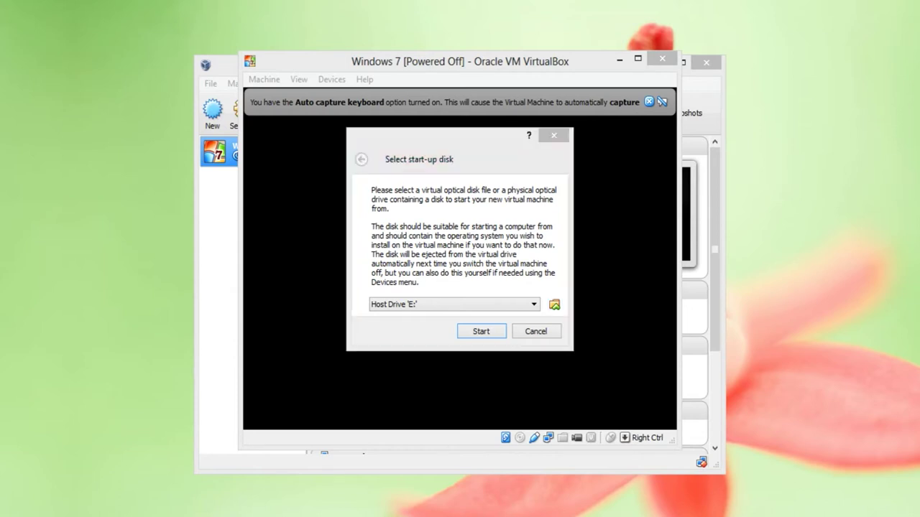
click(554, 302)
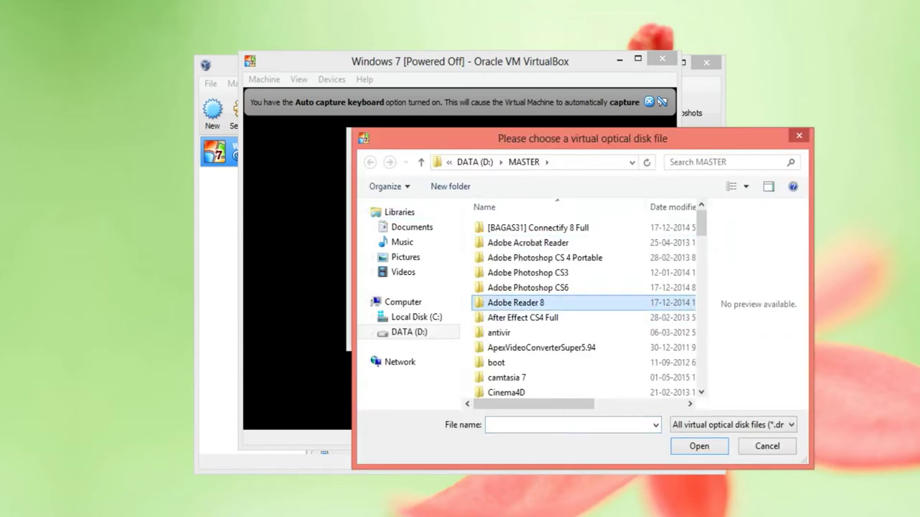
scroll(554, 303, down, 5)
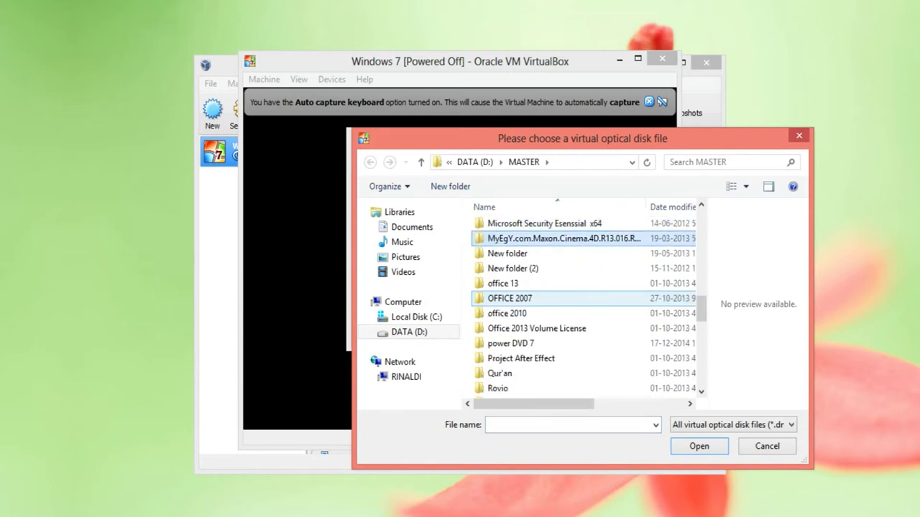
click(554, 298)
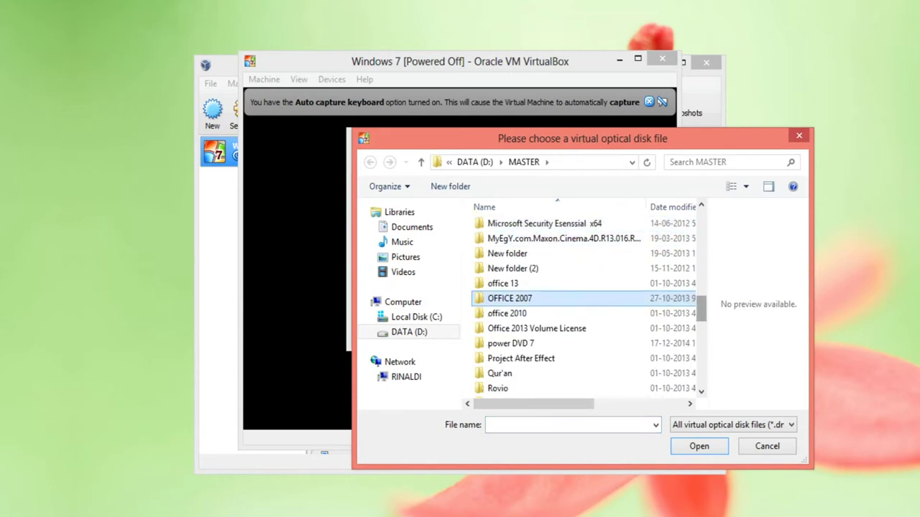
scroll(554, 302, up, 1)
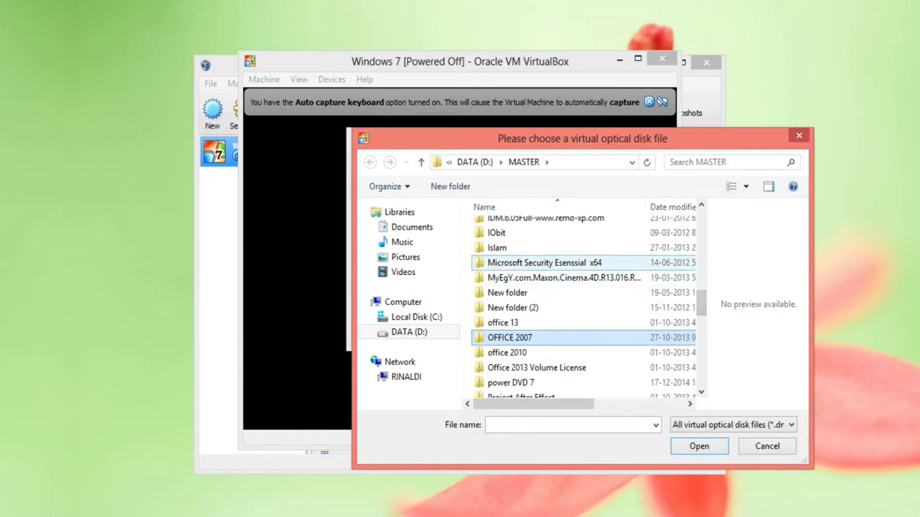
click(474, 161)
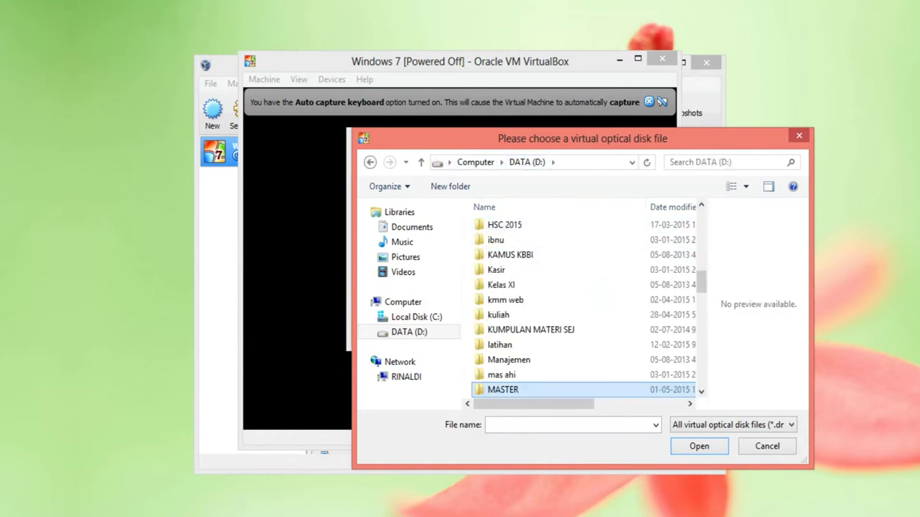
click(402, 302)
double_click(528, 276)
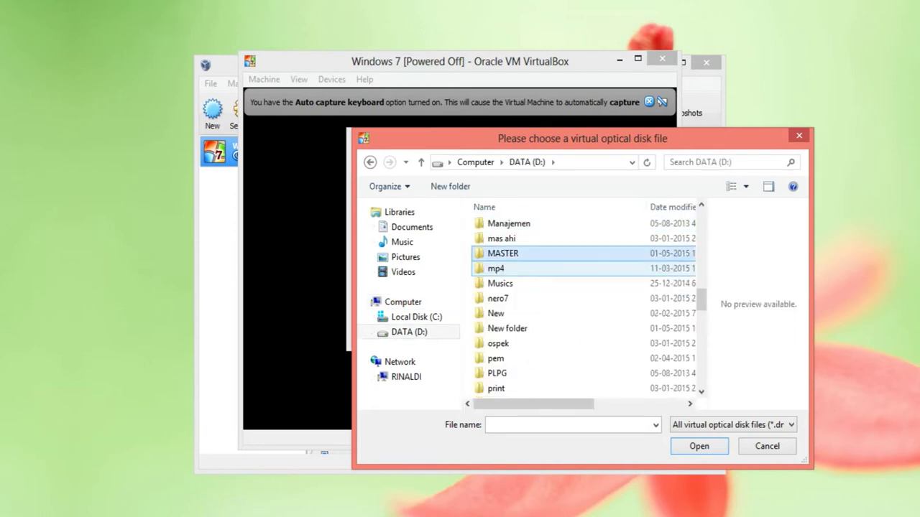
double_click(503, 253)
Select windows 7.iso in the MASTER folder as the start-up disk, keeping the filter for all virtual optical disk files.
click(528, 272)
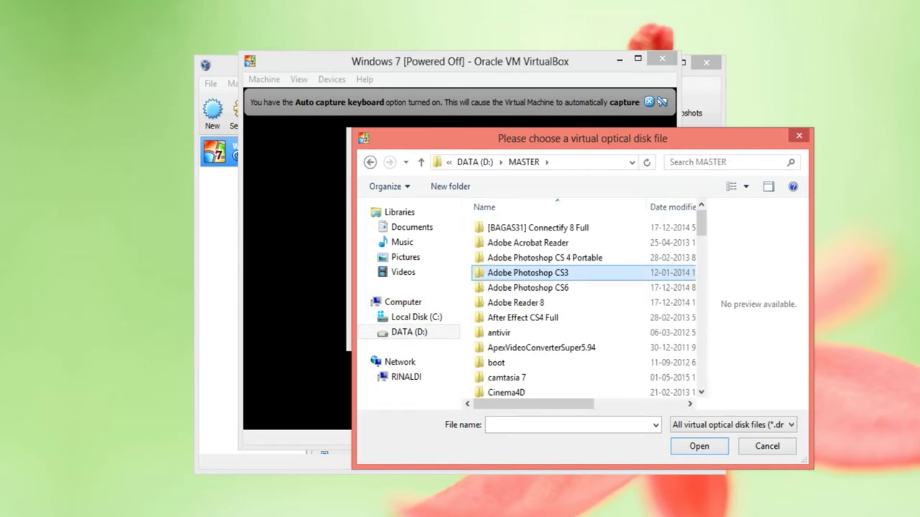
scroll(546, 309, down, 10)
click(522, 255)
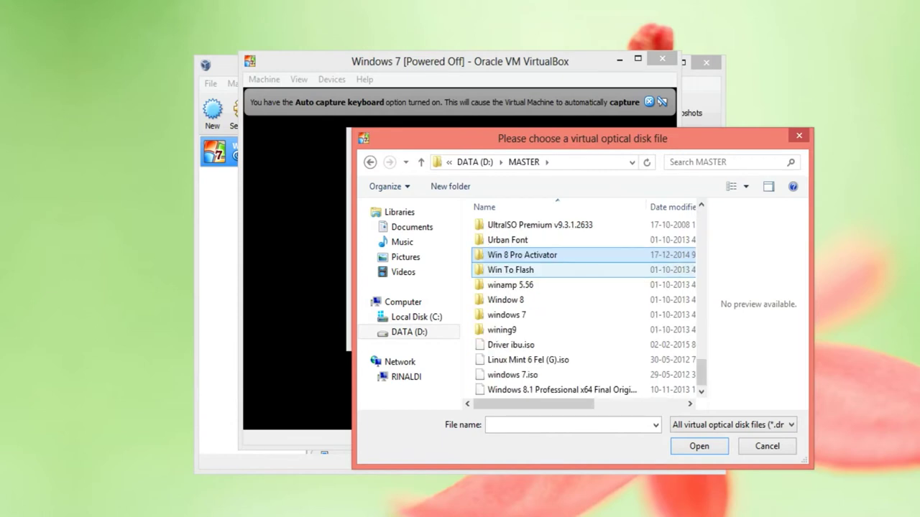
click(513, 375)
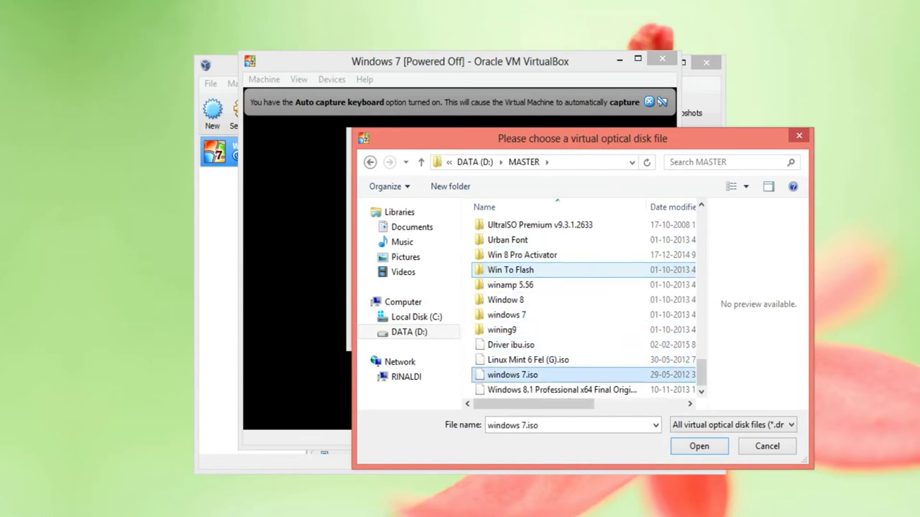
click(732, 425)
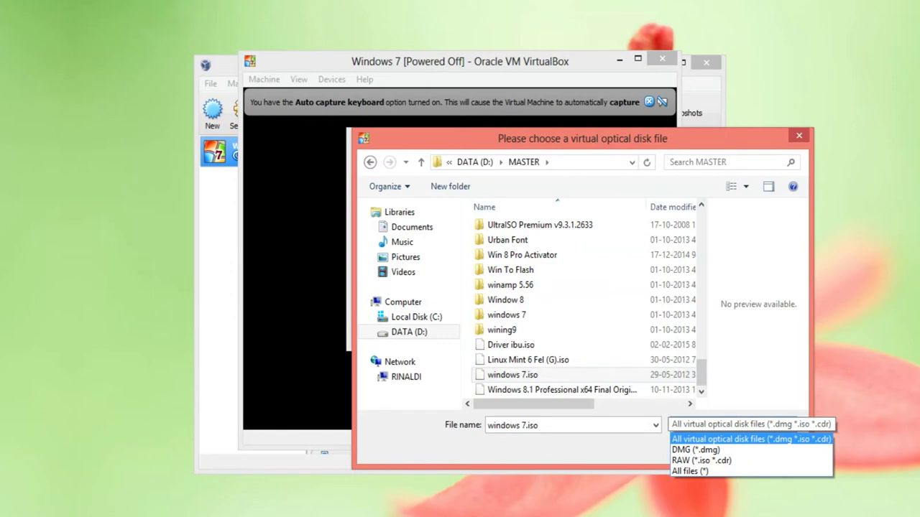
click(751, 438)
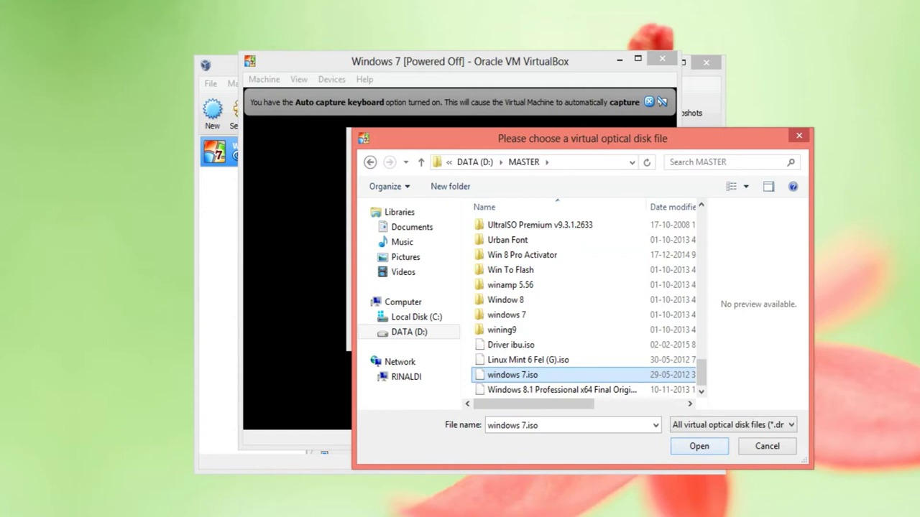
key(Return)
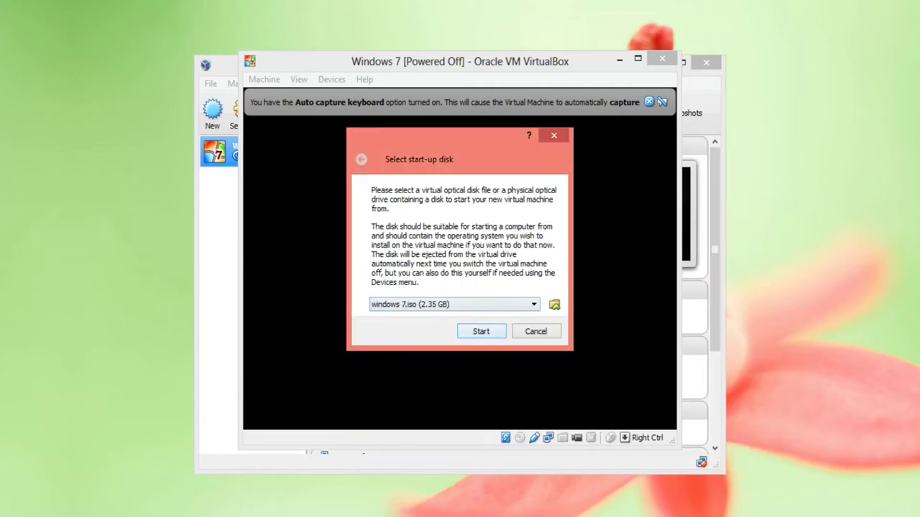
Boot the virtual machine from the selected disk image and switch its display to fullscreen.
click(479, 330)
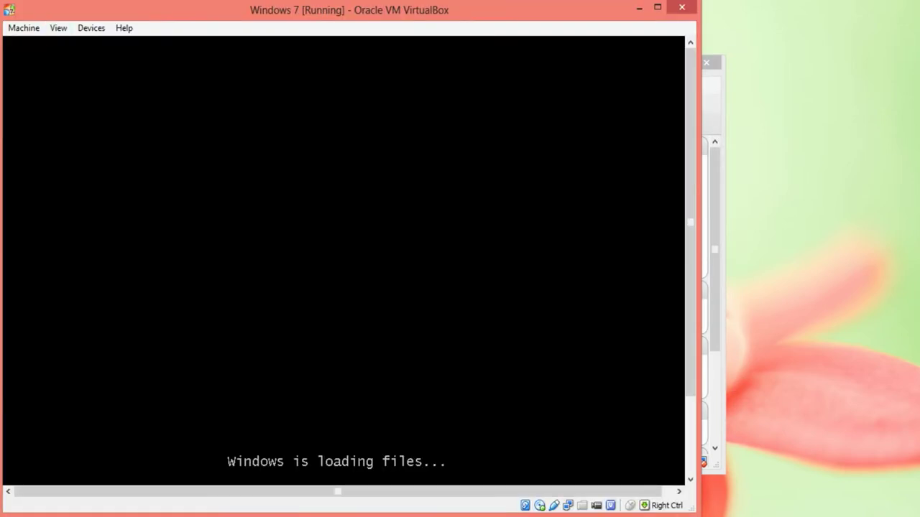
click(59, 27)
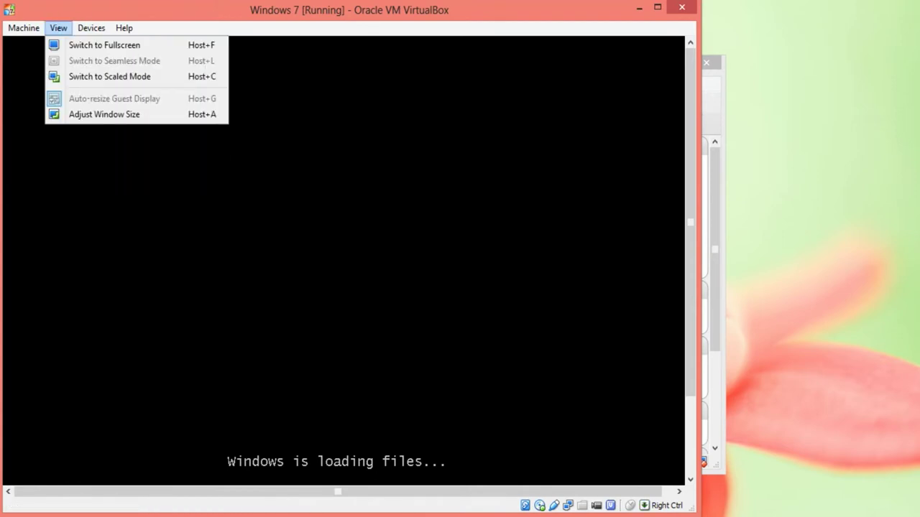
key(Return)
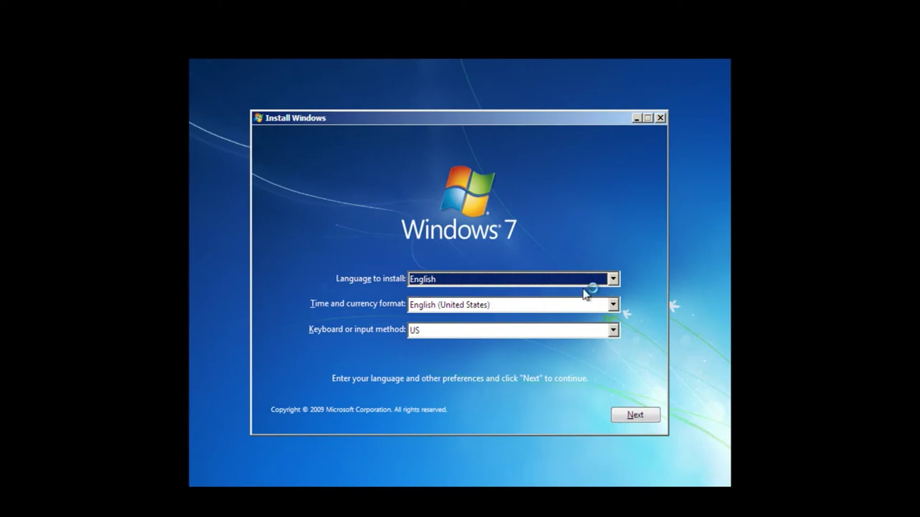
Keep English as the installation language and set the time and currency format to Indonesian (Indonesia).
click(612, 281)
click(613, 281)
click(613, 281)
click(613, 281)
click(612, 306)
key(i)
key(n)
key(Return)
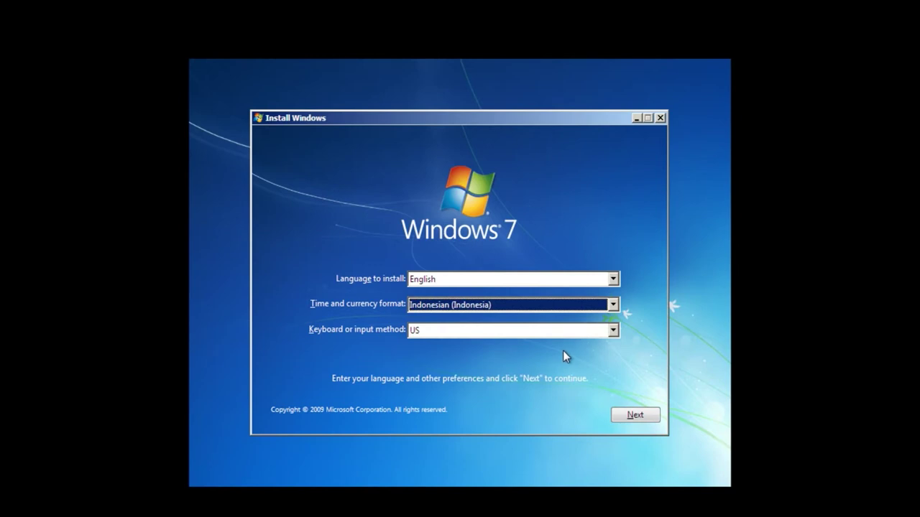
Keep US as the keyboard or input method and start the Windows installation.
click(523, 330)
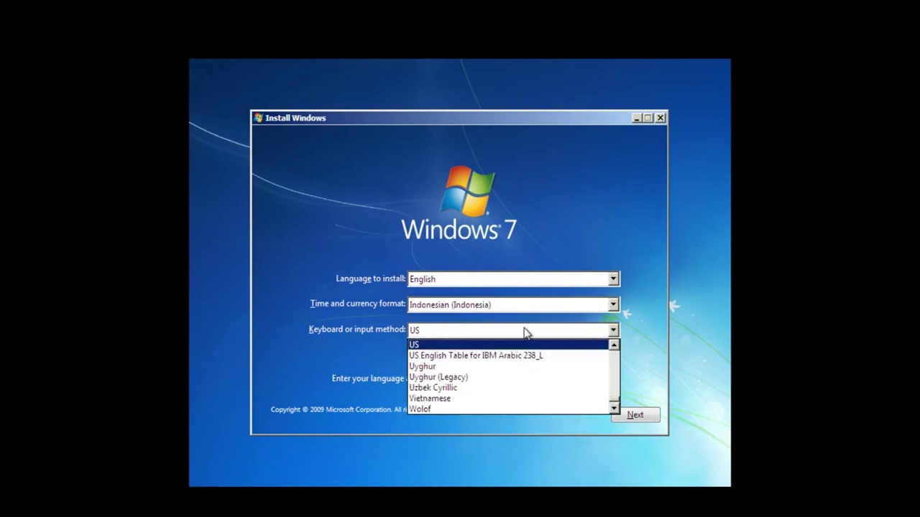
click(525, 332)
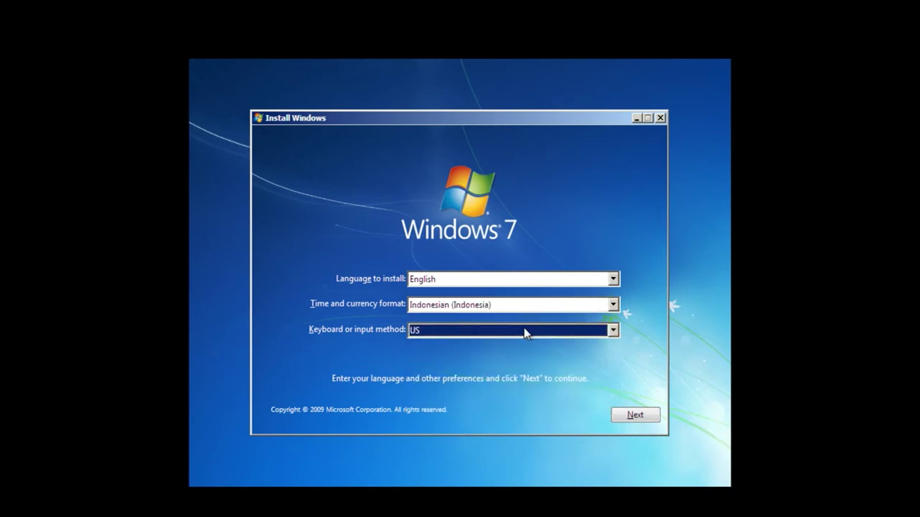
click(634, 417)
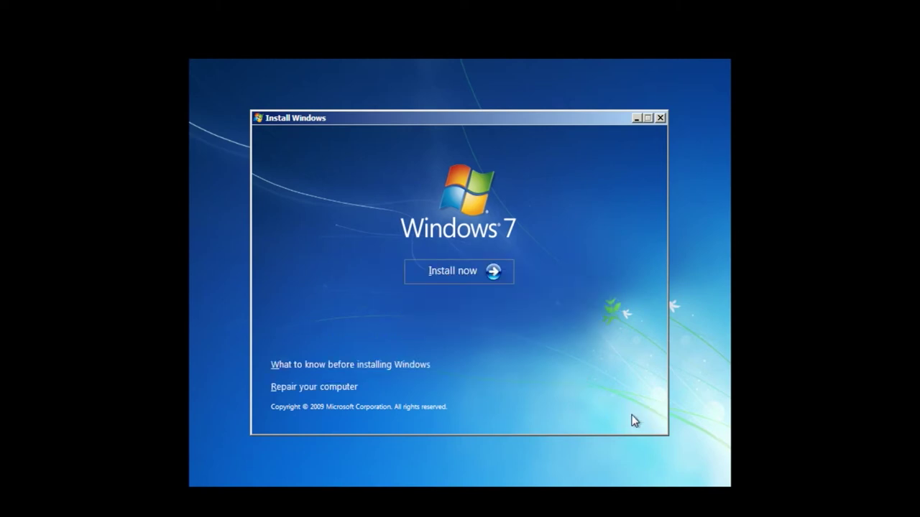
click(469, 274)
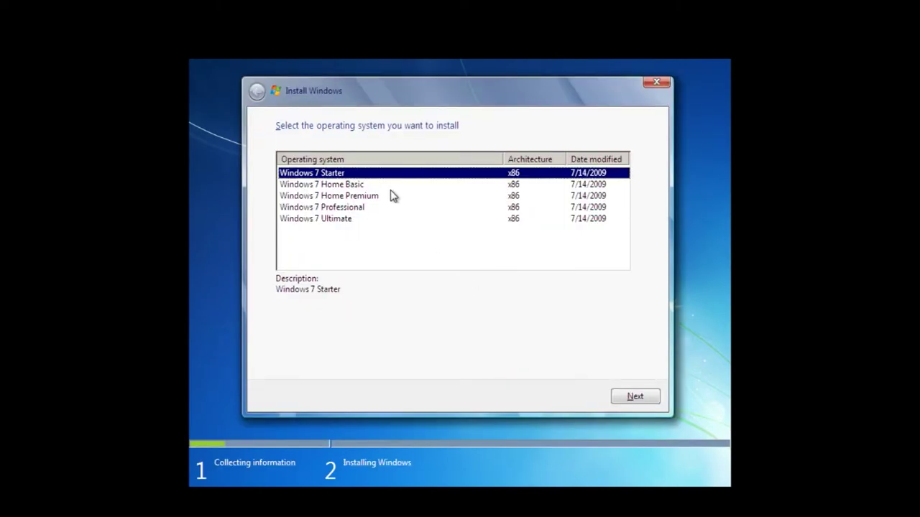
Choose Windows 7 Ultimate x86 as the operating system to install.
click(390, 189)
key(Up)
key(Down)
key(Down)
key(Up)
key(Down)
key(Down)
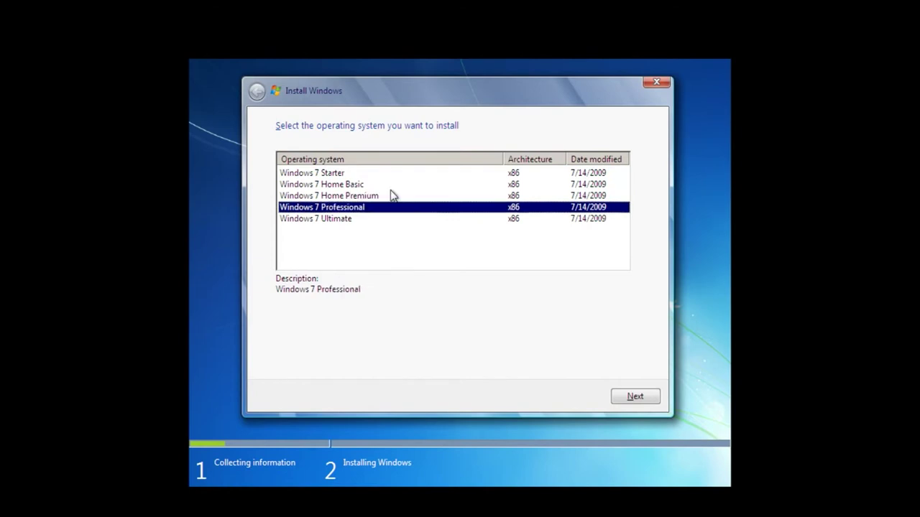
key(Down)
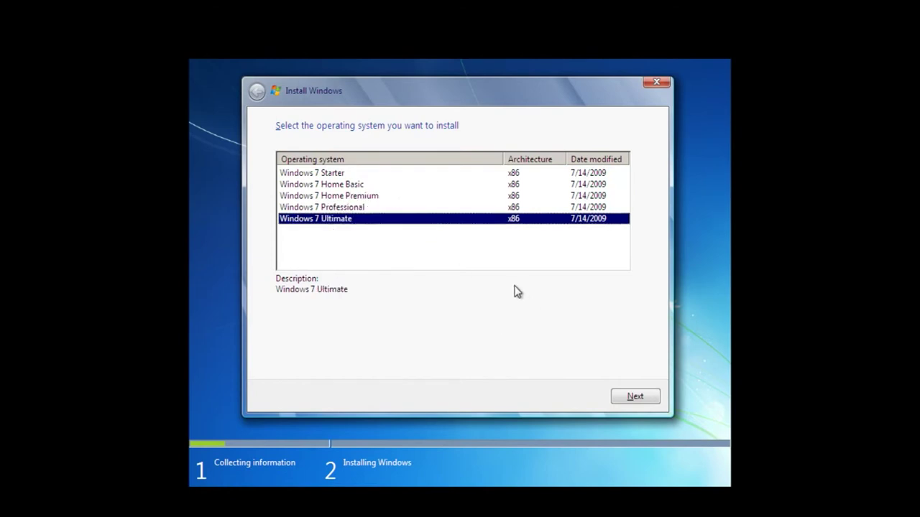
click(635, 398)
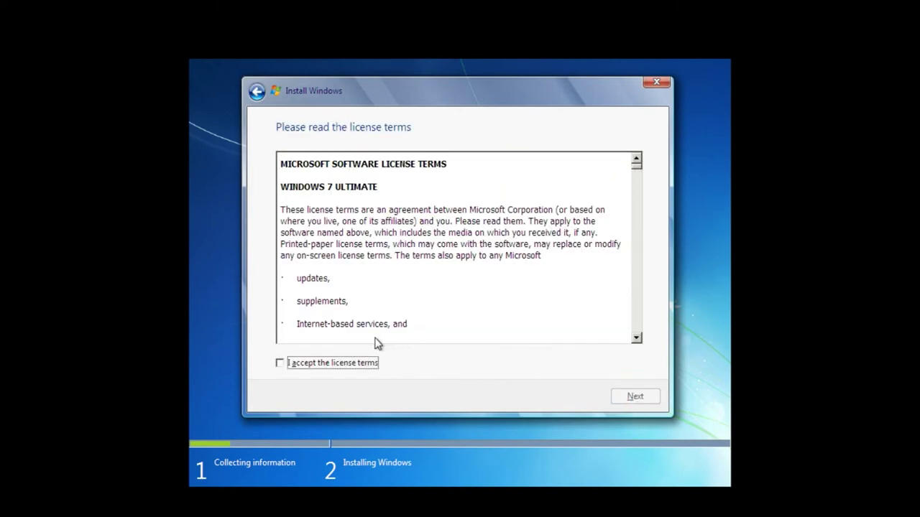
Accept the license terms and choose the Custom (advanced) installation type.
click(332, 364)
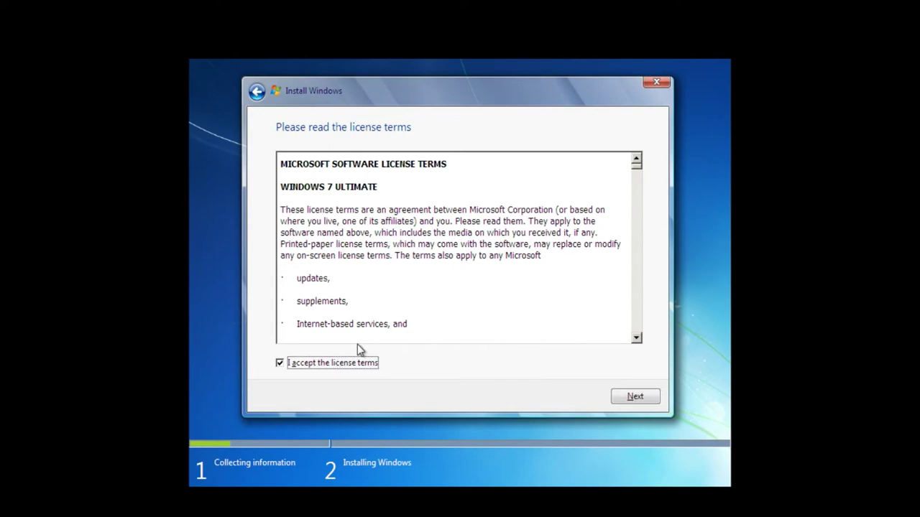
mouse_move(638, 168)
mouse_down()
mouse_move(638, 332)
mouse_move(638, 164)
mouse_up()
click(639, 397)
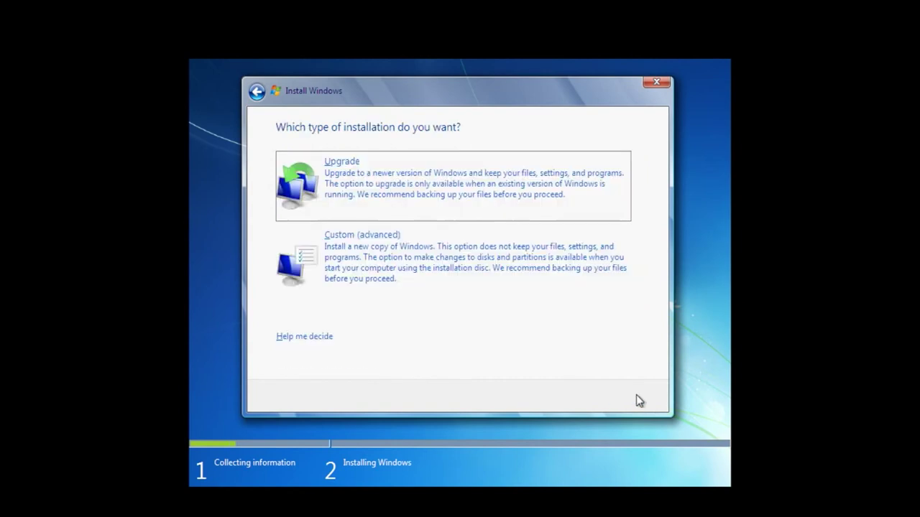
click(469, 267)
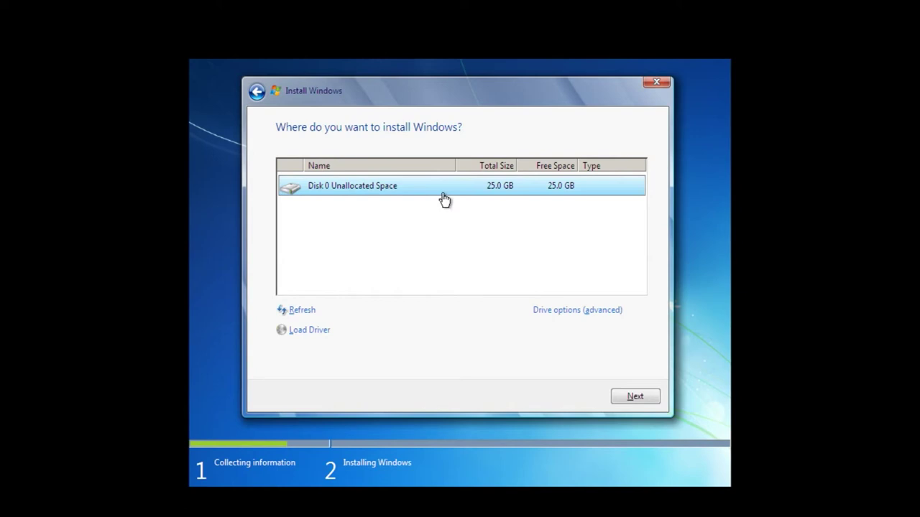
Create a new 15600 MB partition from the unallocated space of Disk 0, allowing additional partitions for system files.
click(560, 311)
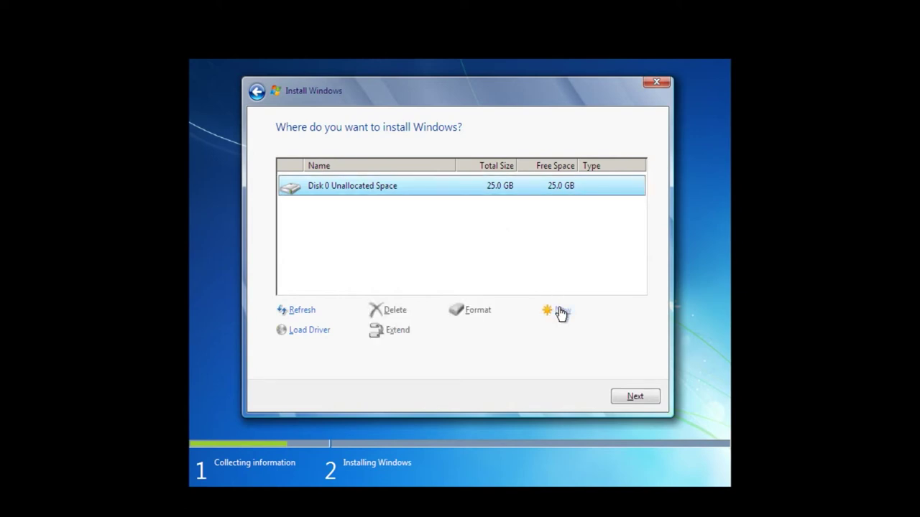
click(561, 311)
click(493, 332)
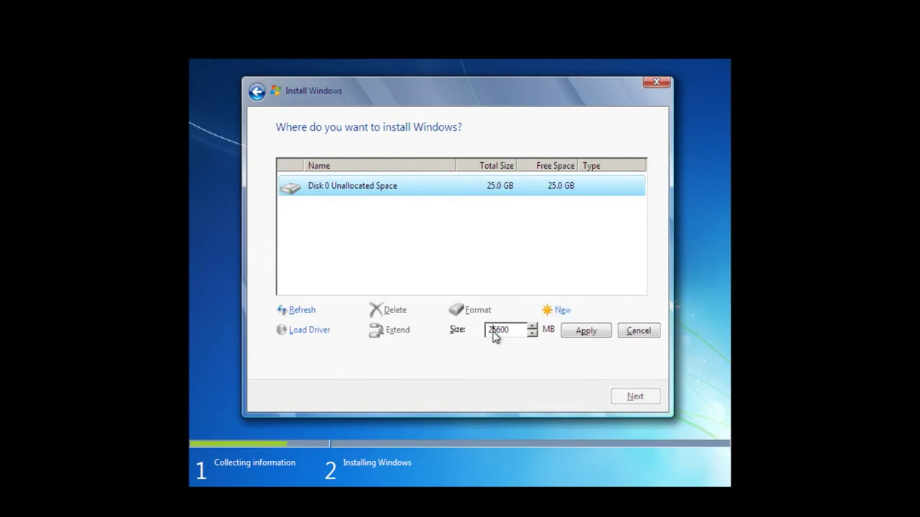
key(BackSpace)
text(1)
click(583, 333)
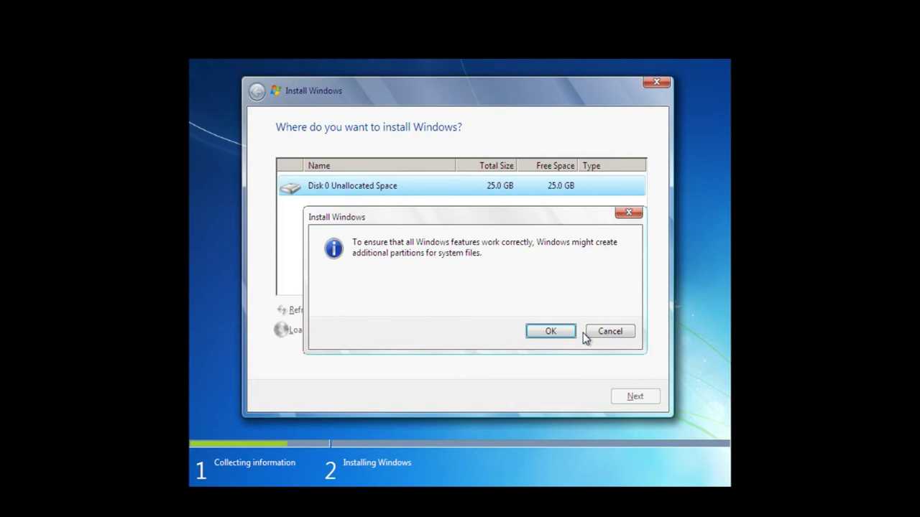
click(563, 334)
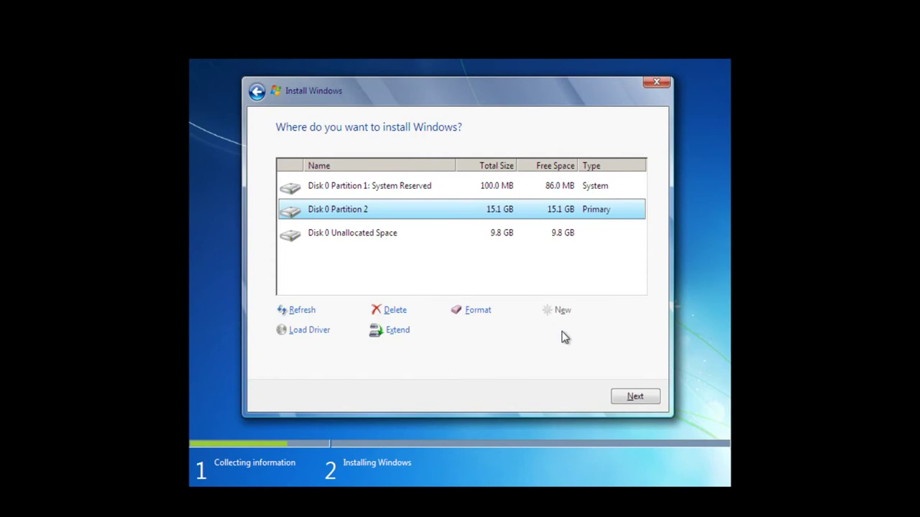
Create another partition using all the remaining unallocated space on Disk 0.
click(565, 234)
click(541, 209)
click(543, 232)
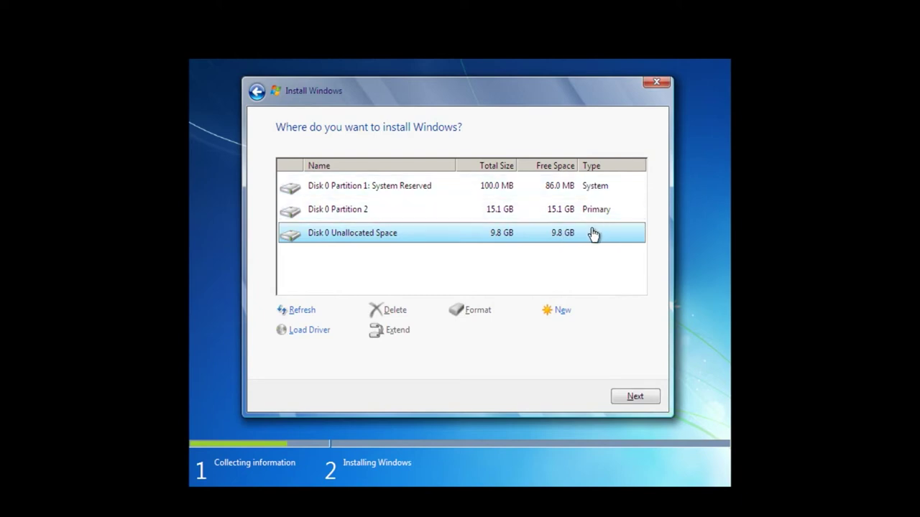
click(389, 215)
click(390, 226)
click(386, 215)
click(391, 225)
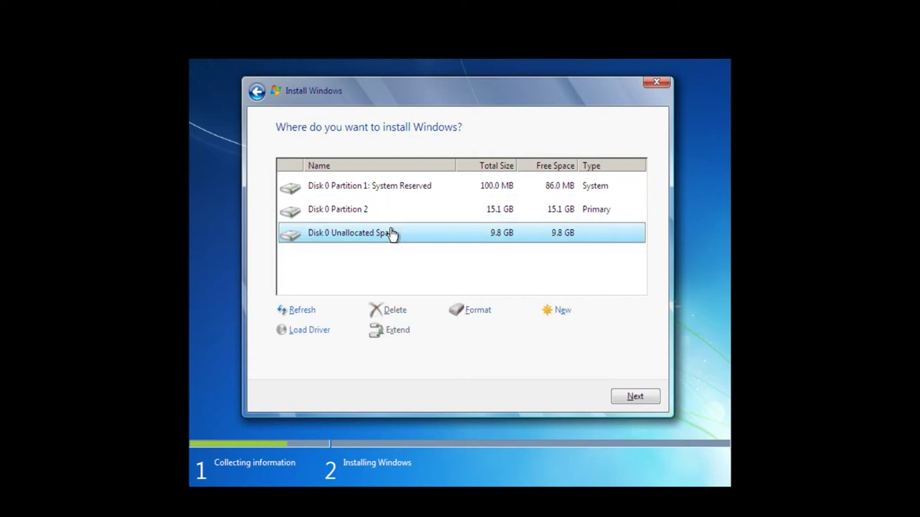
click(559, 312)
click(581, 333)
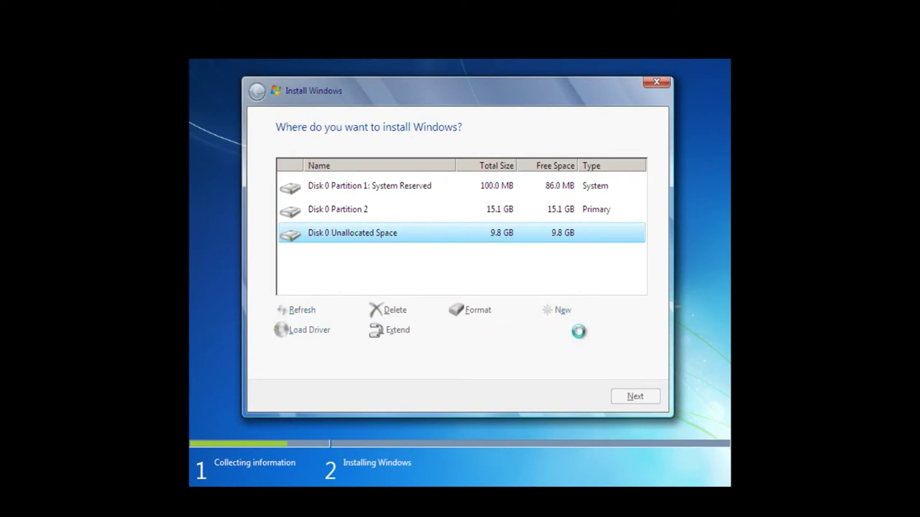
Select Disk 0 Partition 3 as the installation target and start installing Windows.
click(600, 213)
click(601, 231)
click(598, 217)
click(596, 224)
click(595, 219)
click(595, 224)
click(591, 219)
click(592, 237)
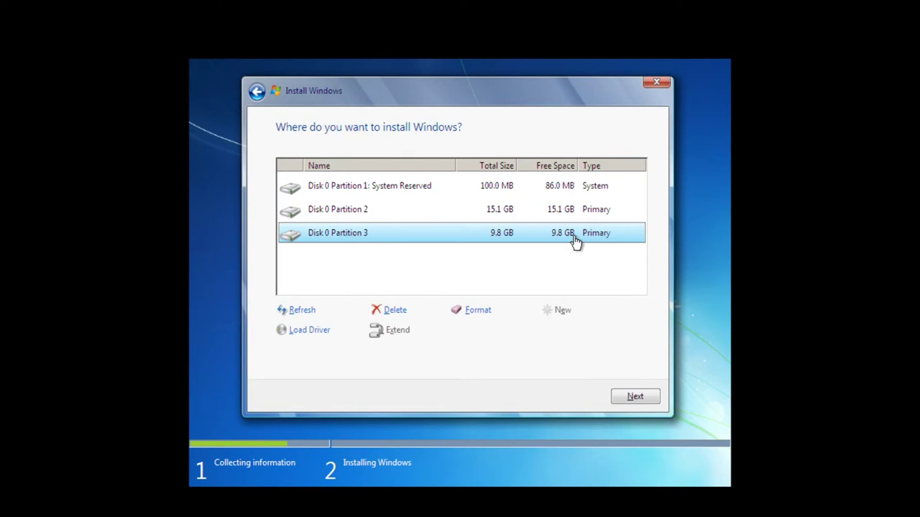
click(626, 398)
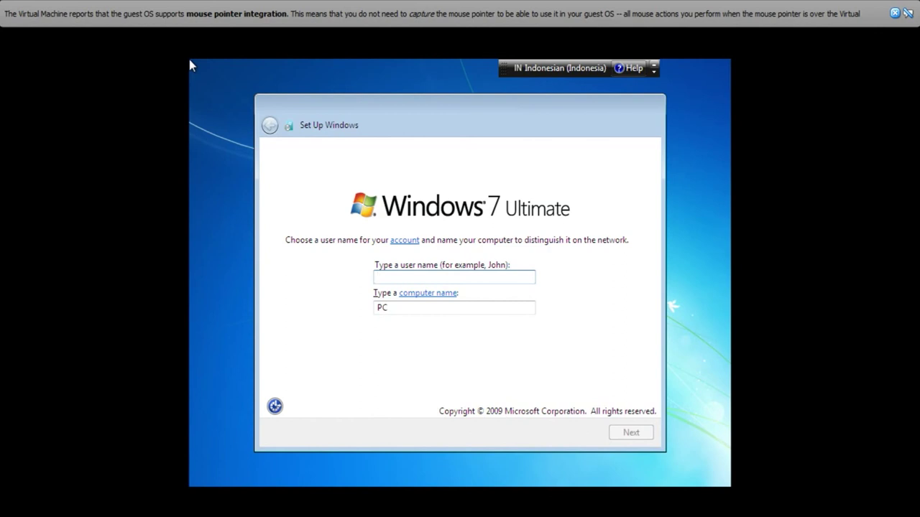
Set the account's user name to Jaringan, keeping the suggested computer name, and leave the account password blank.
text(Ja)
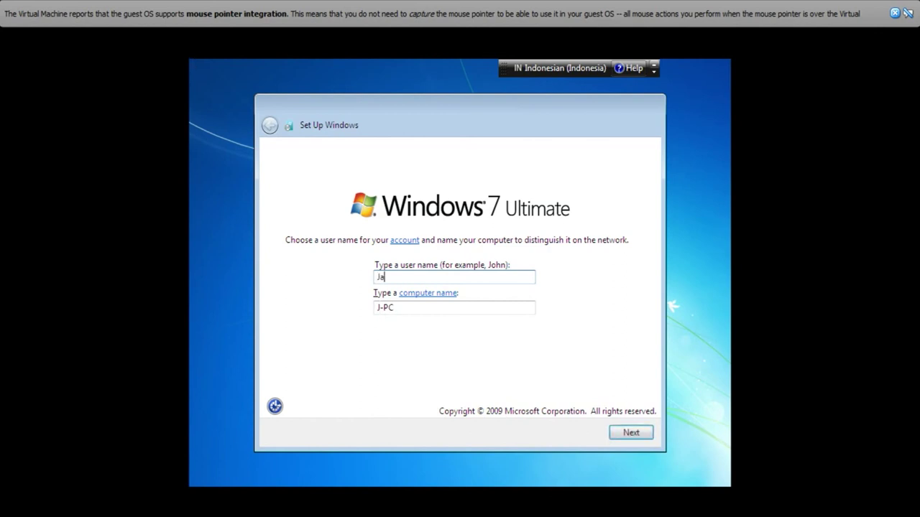
text(ringan)
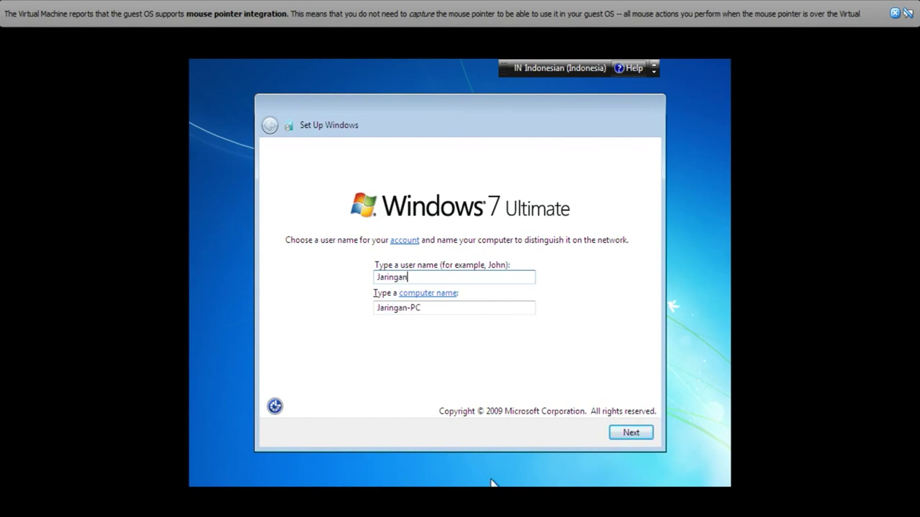
click(631, 433)
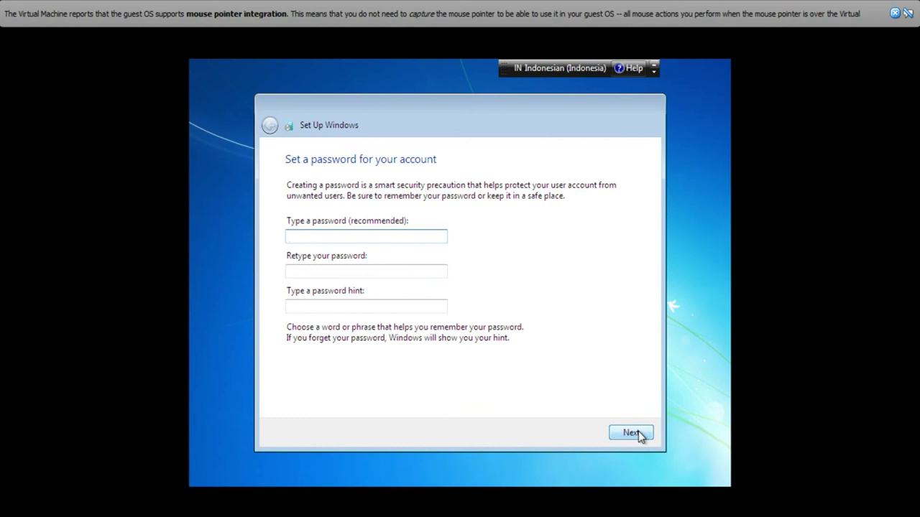
click(632, 433)
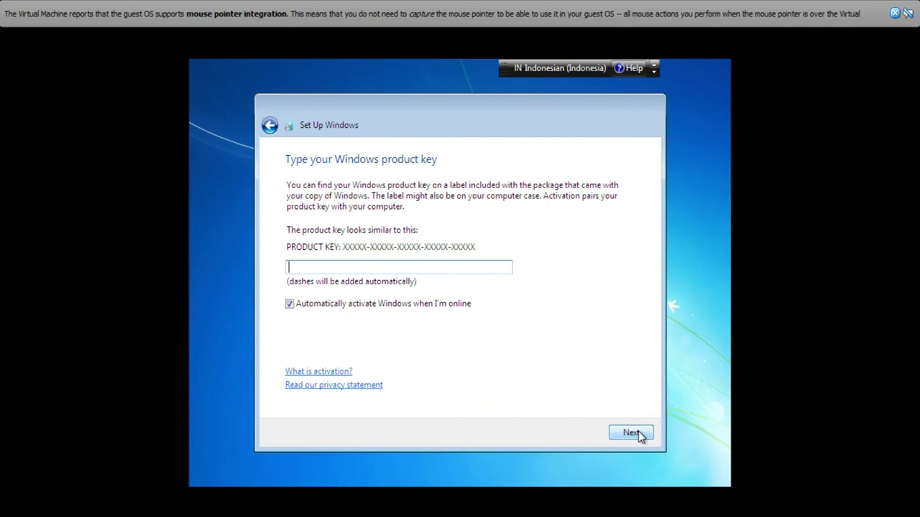
Turn off automatic Windows activation when online and continue without entering a product key.
click(413, 309)
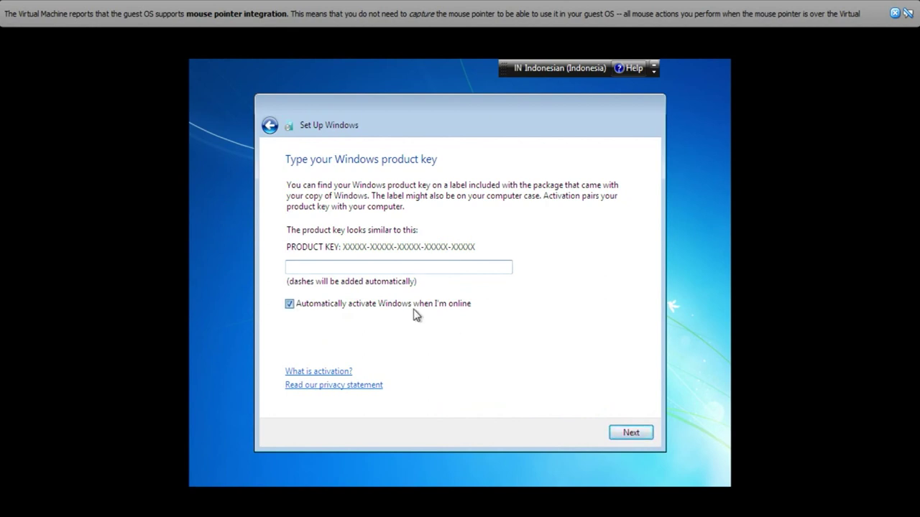
click(413, 310)
click(459, 309)
click(458, 309)
click(459, 309)
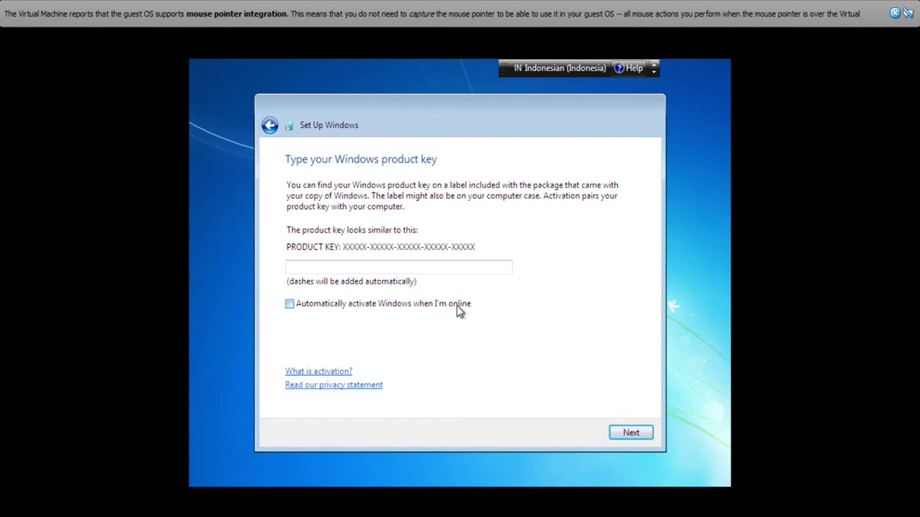
click(458, 309)
click(459, 309)
click(628, 437)
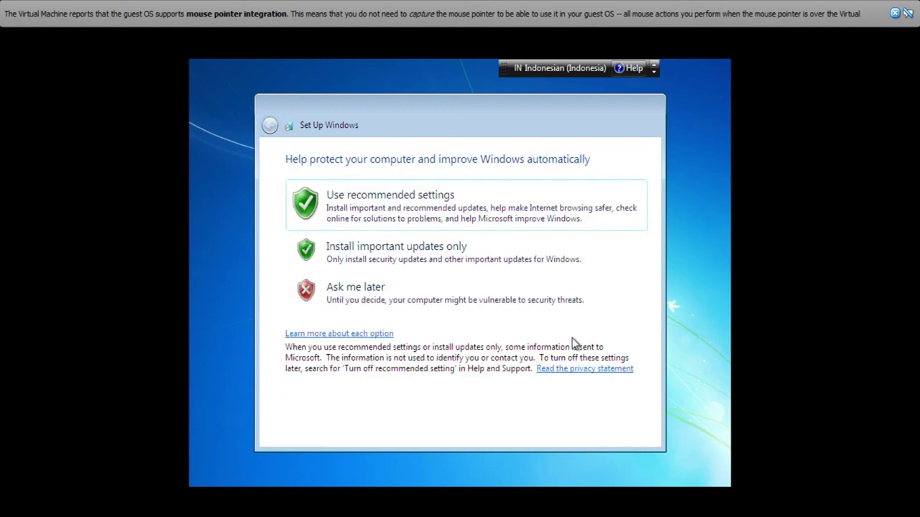
Complete Windows setup with the recommended protection settings, the (UTC+07:00) Bangkok, Hanoi, Jakarta time zone and the Public network location.
click(426, 195)
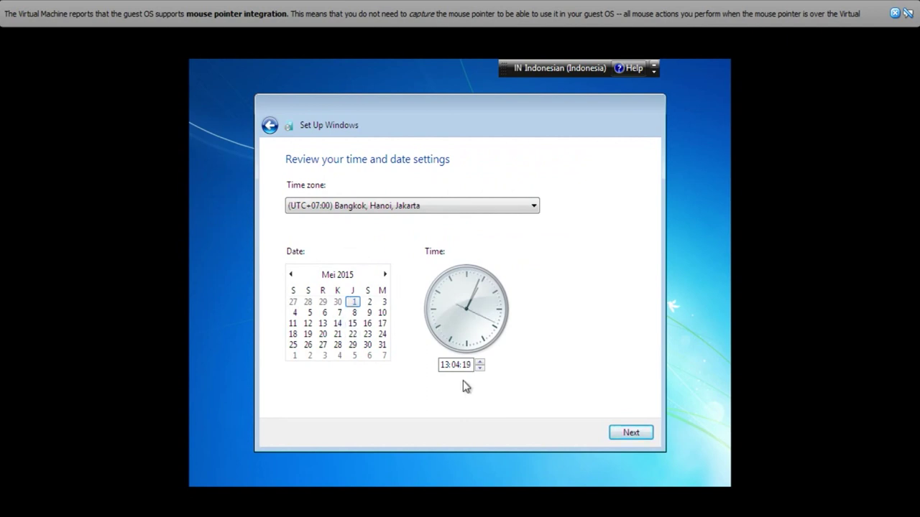
click(644, 434)
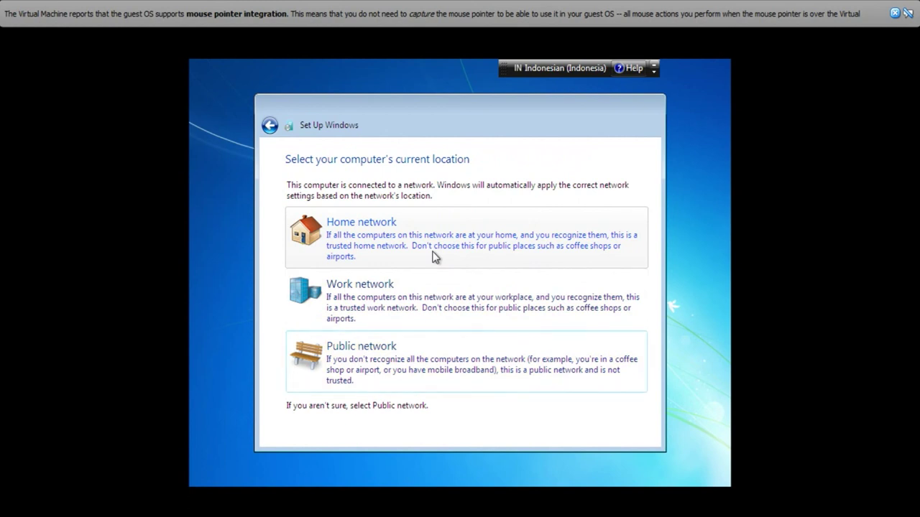
click(421, 353)
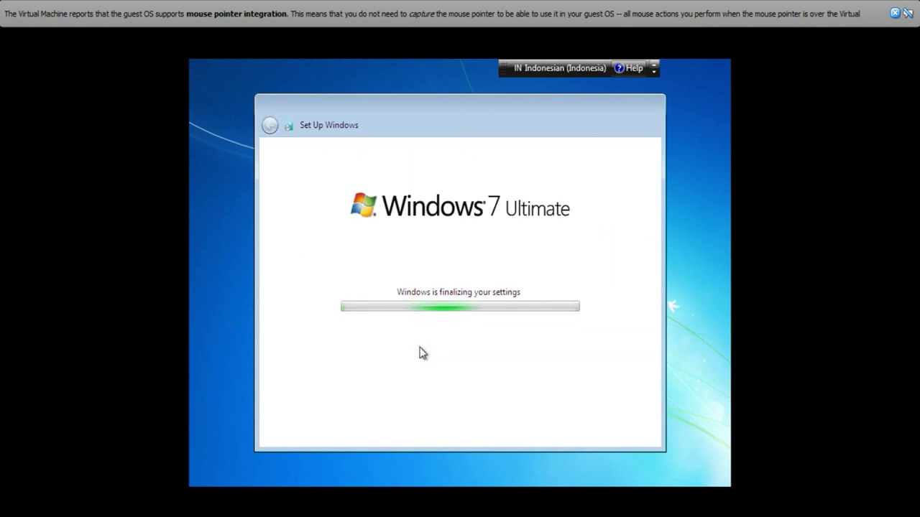